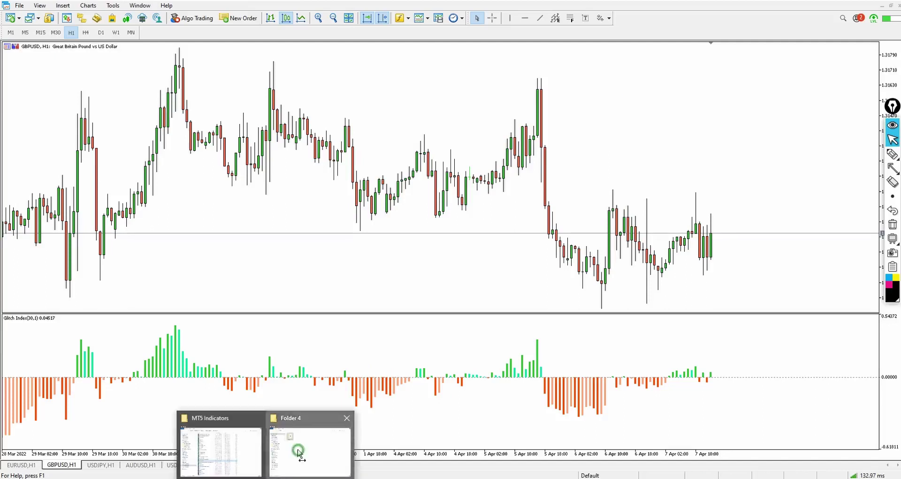
- Compress the Glitch Index folder in Folder 4 into a ZIP archive
click(298, 449)
right_click(336, 159)
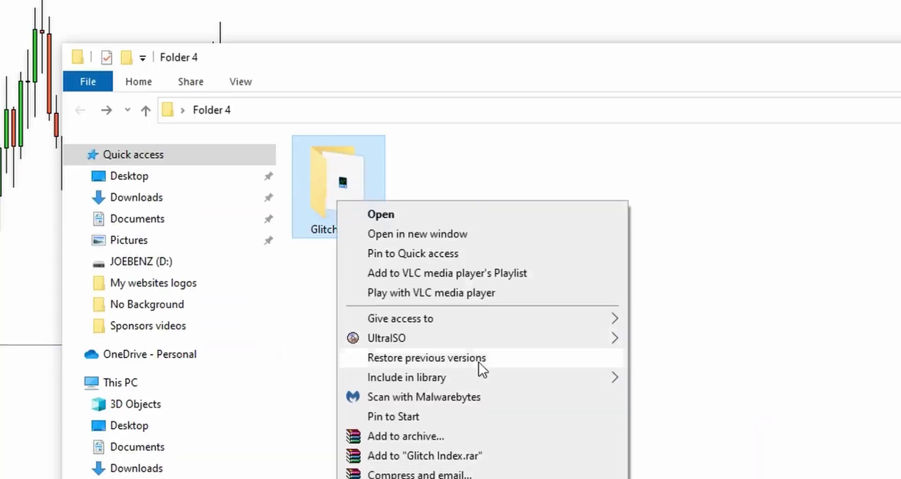
click(401, 436)
click(488, 337)
key(Return)
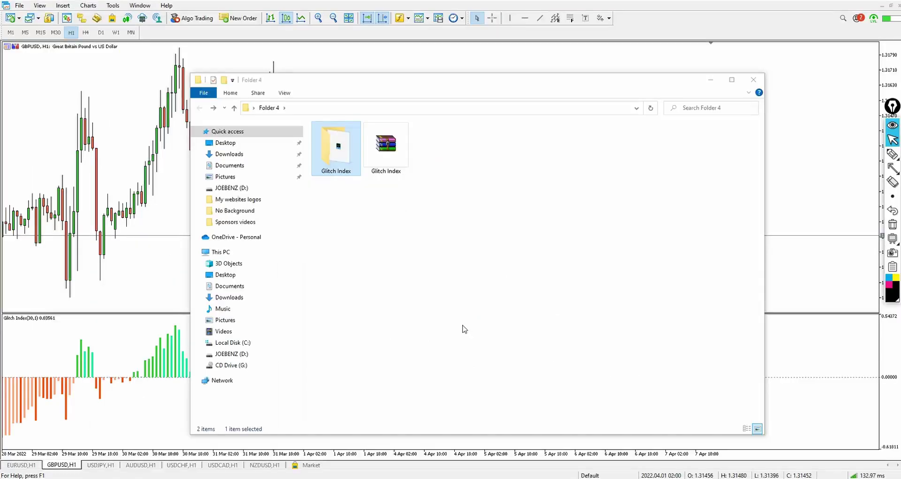
- Move the Explorer window up and select the new Glitch Index archive
click(453, 80)
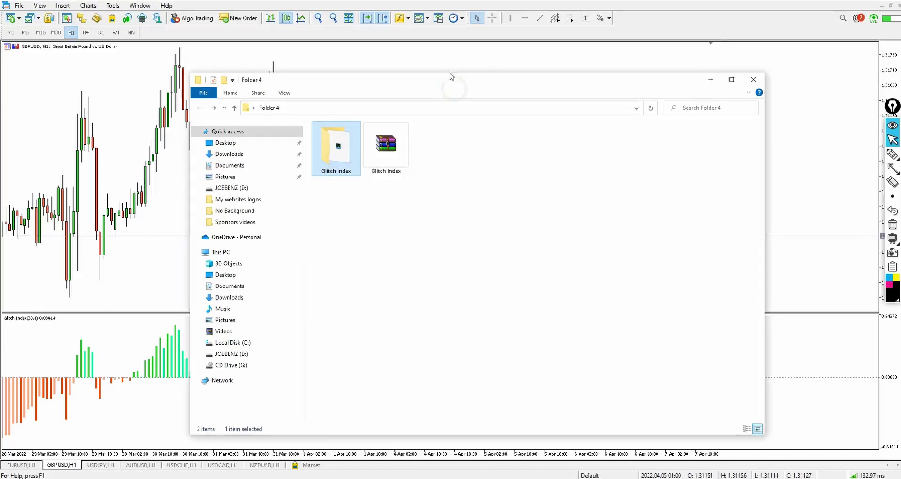
drag(448, 73, 444, 47)
click(381, 122)
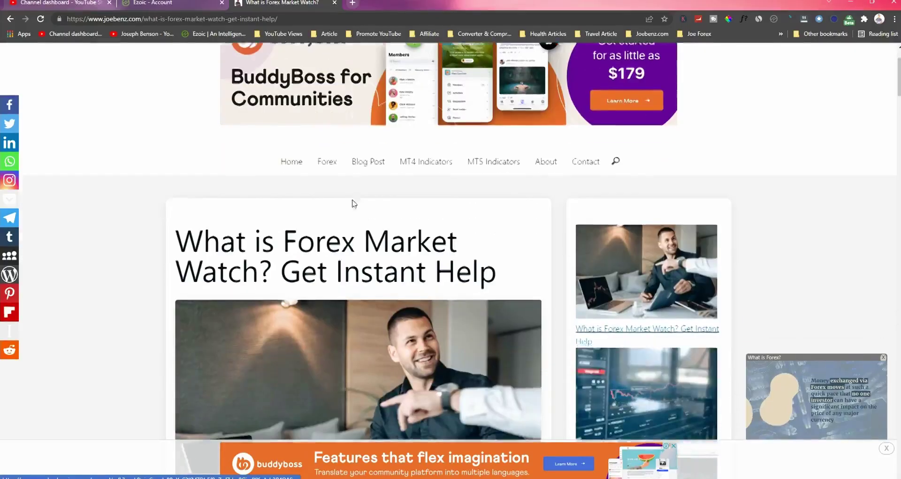
- Scroll the joebenz.com article down to the Download Mass Destructive Combination System button
scroll(329, 196, down, 8)
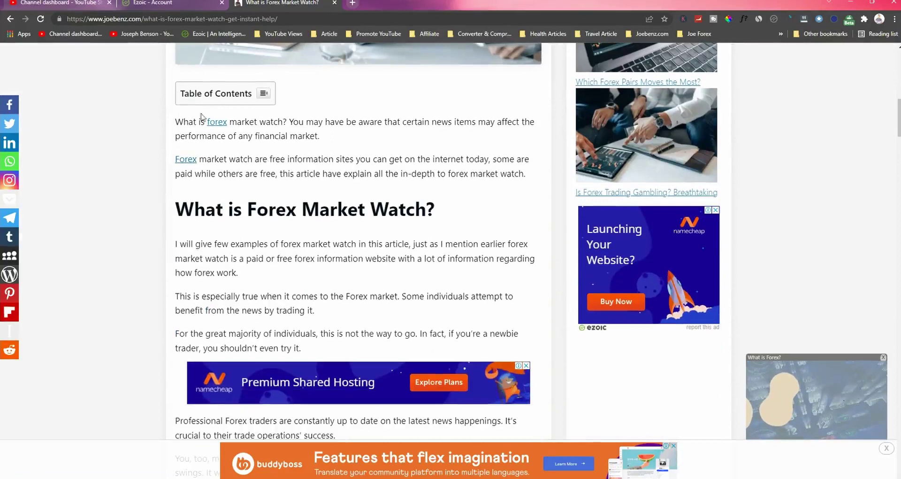
scroll(396, 173, down, 8)
scroll(450, 227, down, 15)
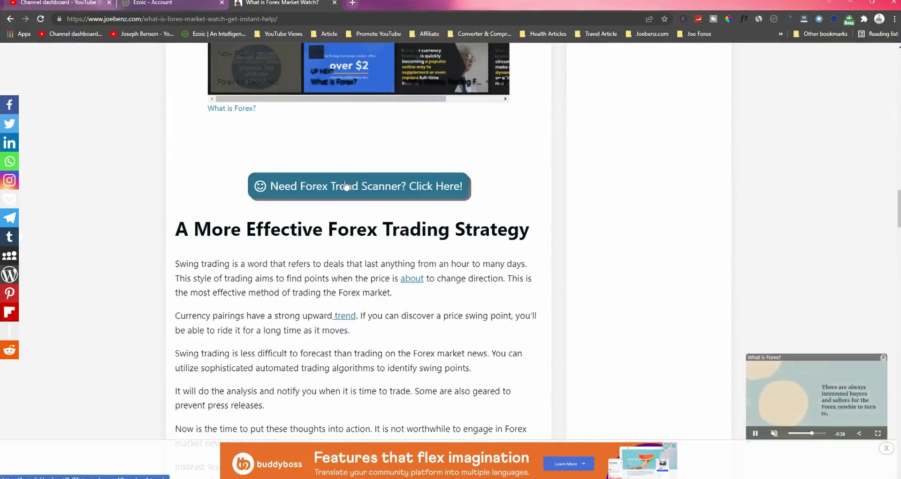
scroll(356, 153, up, 3)
scroll(355, 191, down, 11)
scroll(355, 190, down, 15)
scroll(360, 187, down, 15)
scroll(355, 192, up, 6)
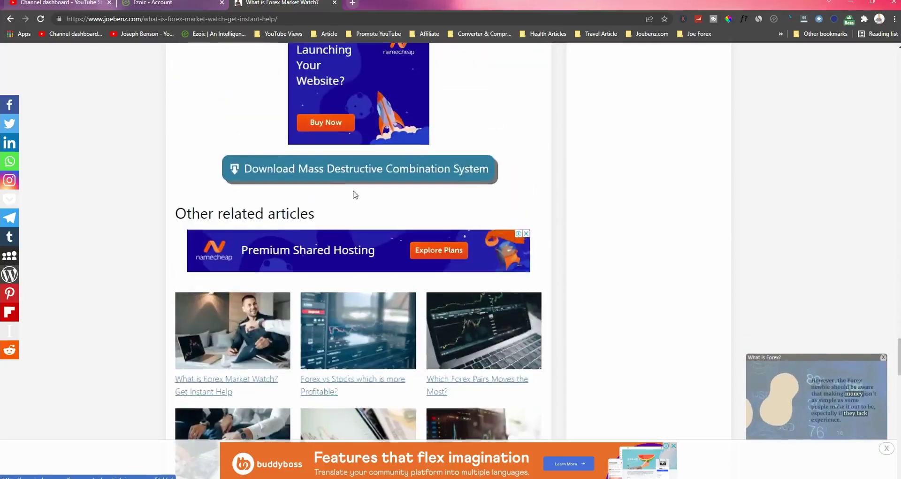
scroll(355, 194, up, 2)
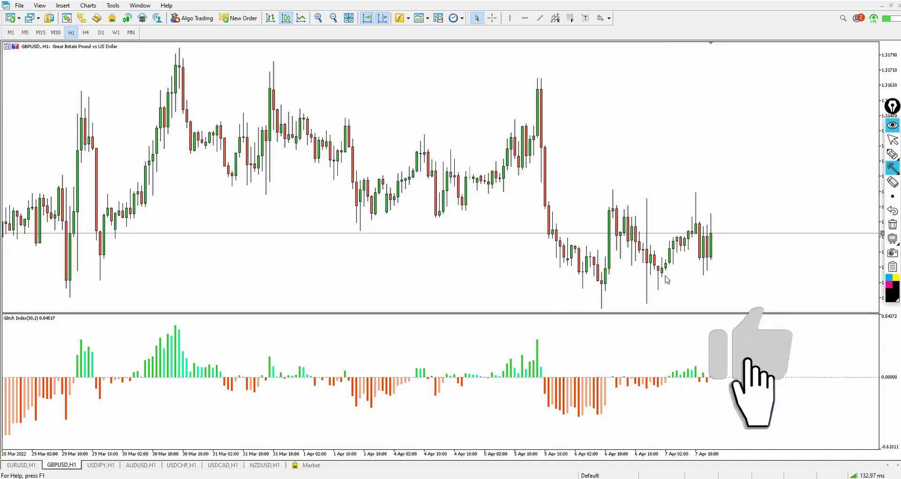
- Turn off Chart Shift on the GBPUSD H1 chart and scroll through the Glitch Index histogram
drag(372, 248, 573, 241)
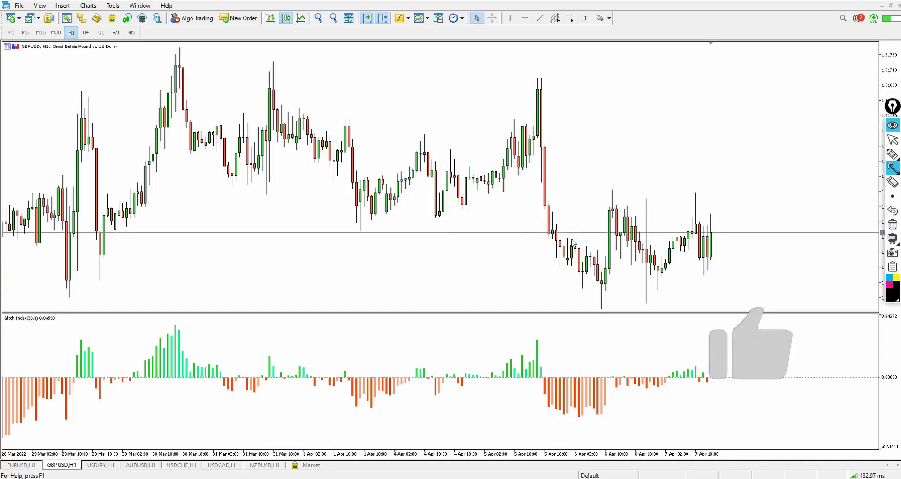
mouse_move(378, 249)
mouse_down()
mouse_move(699, 249)
mouse_move(618, 242)
mouse_up()
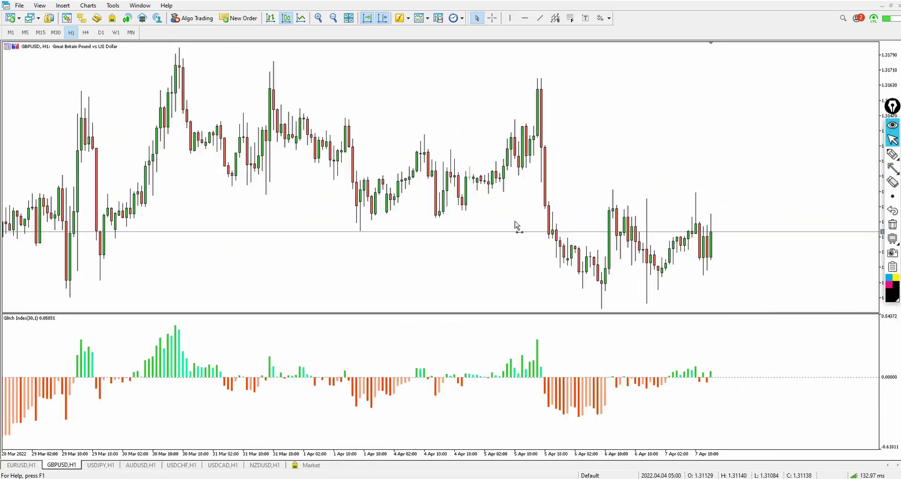
click(367, 18)
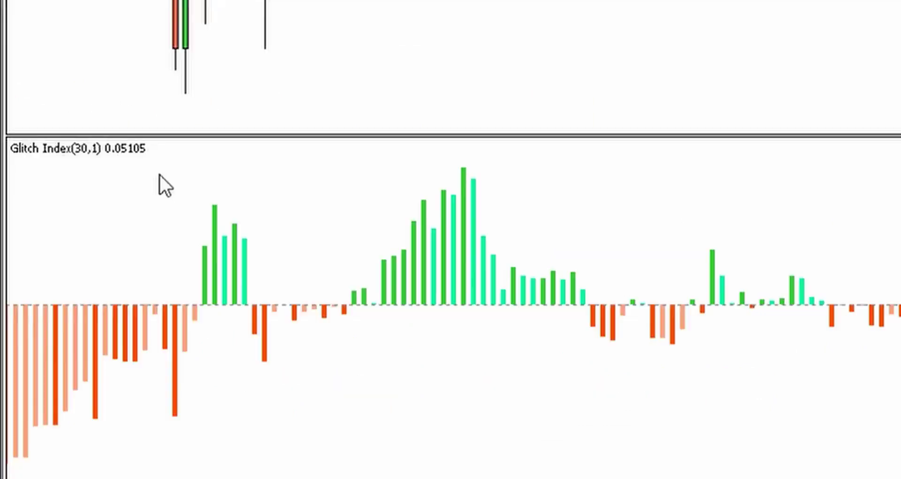
scroll(61, 333, left, 10)
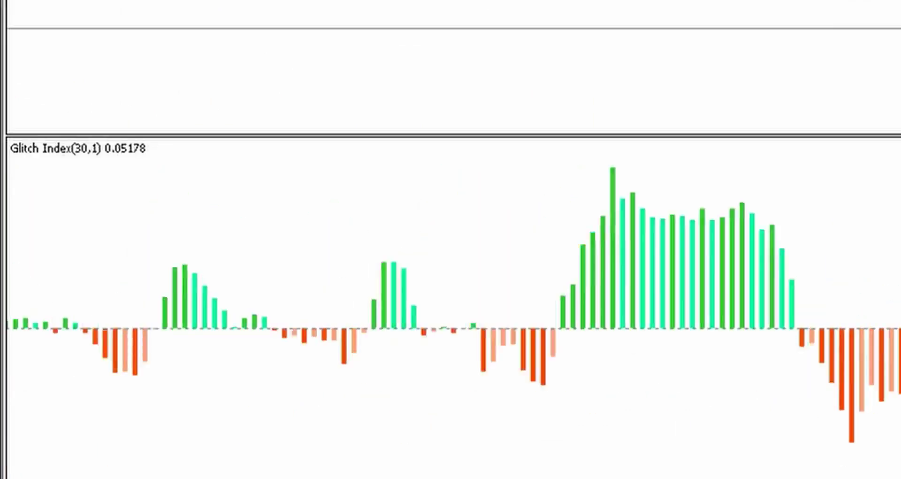
scroll(451, 305, left, 15)
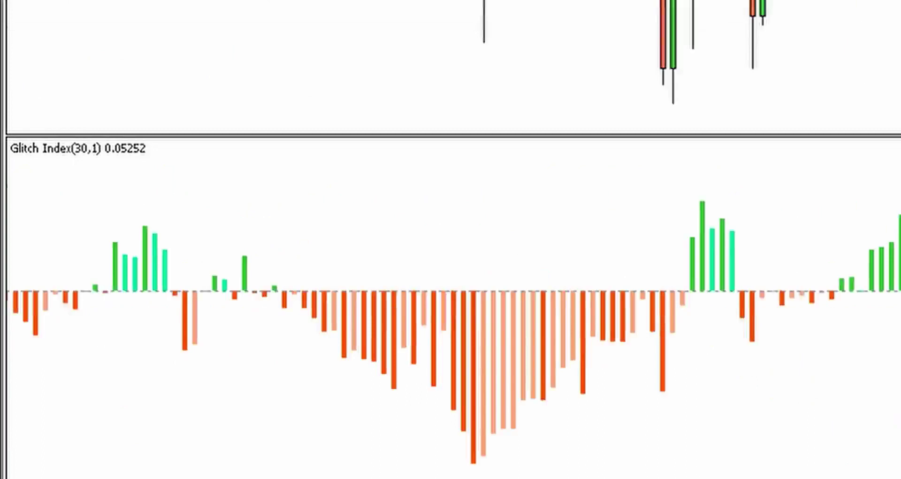
scroll(450, 305, right, 10)
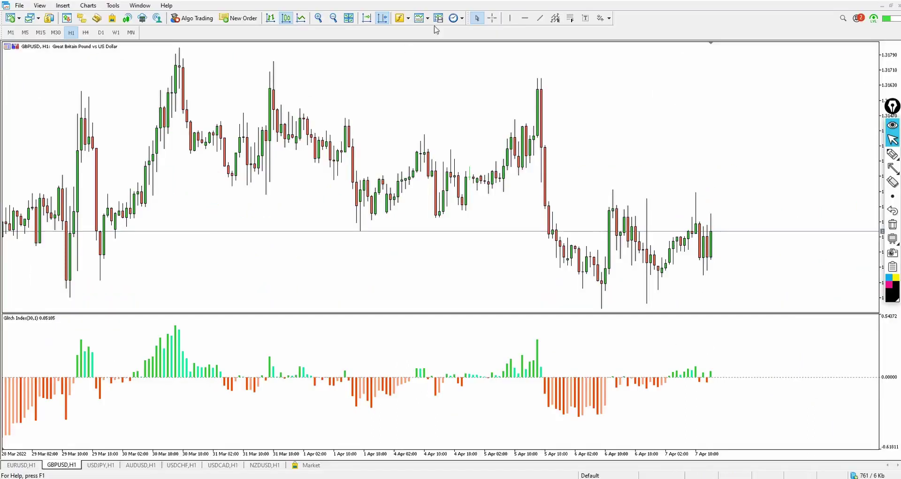
- Add a black 50-period simple Moving Average to the GBPUSD H1 chart
click(399, 21)
click(417, 30)
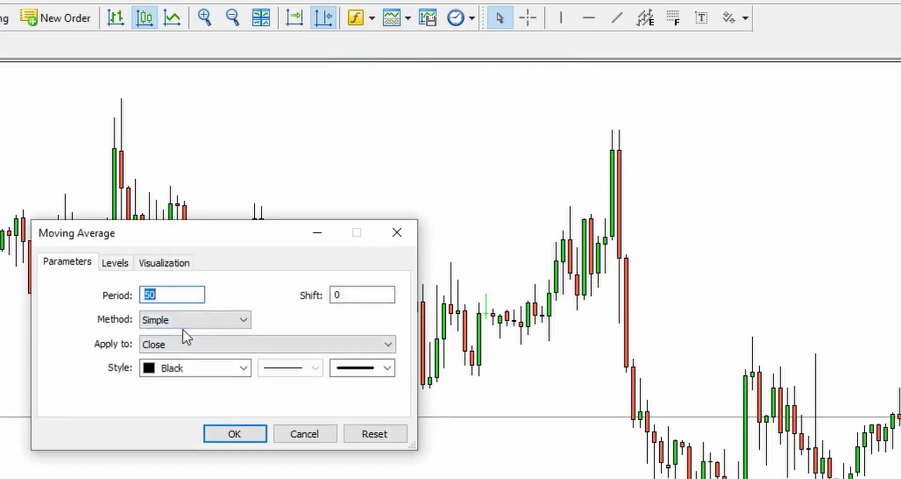
click(240, 432)
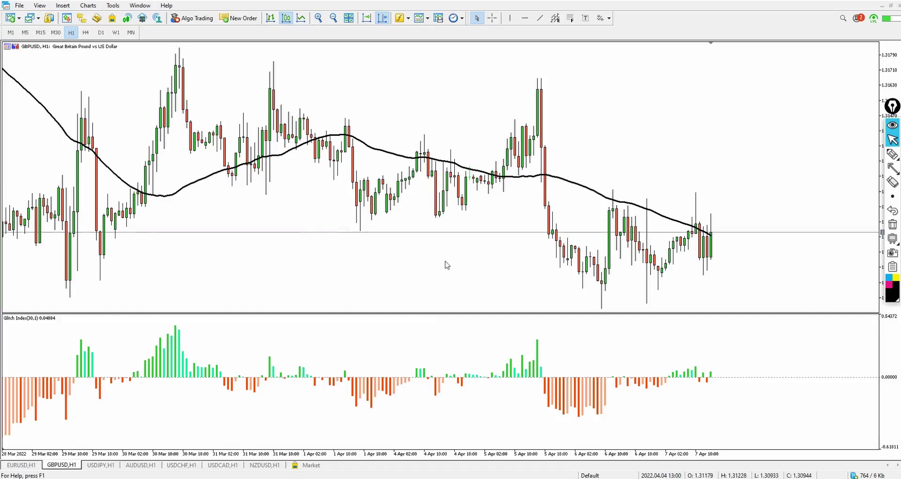
drag(447, 265, 335, 226)
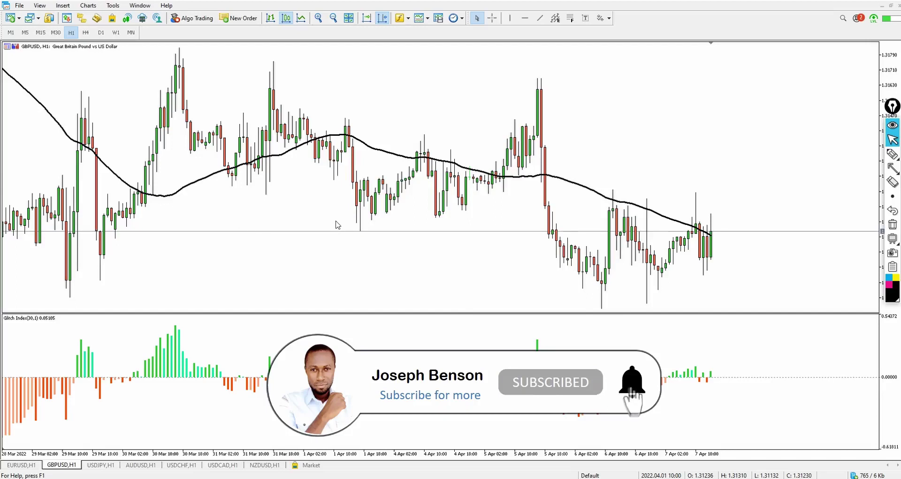
key(t)
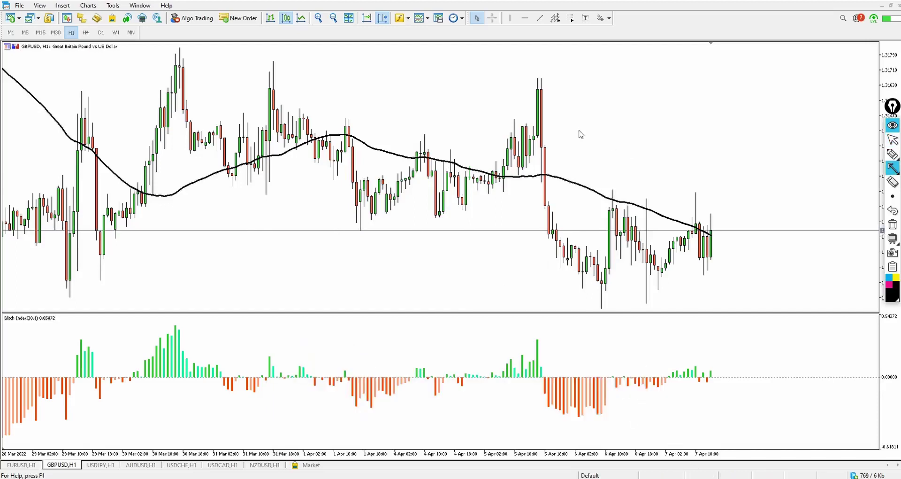
drag(576, 121, 562, 173)
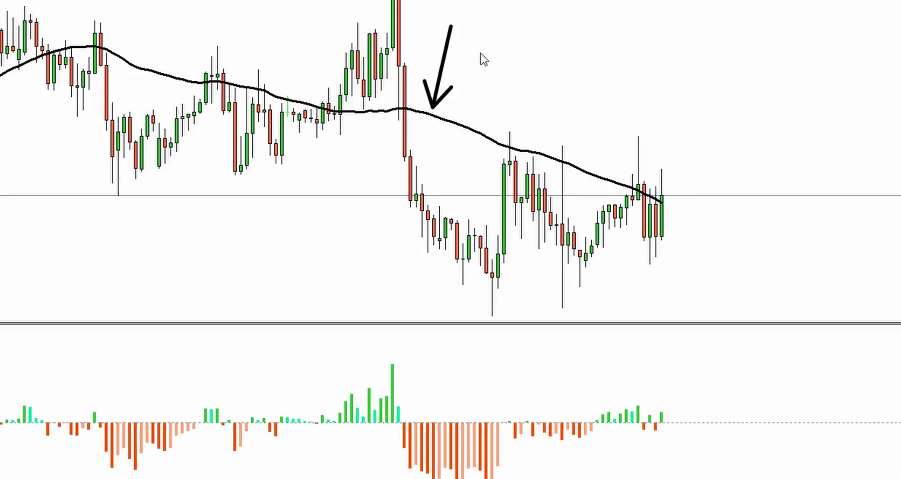
mouse_move(438, 330)
mouse_down()
mouse_move(424, 394)
mouse_move(441, 393)
mouse_up()
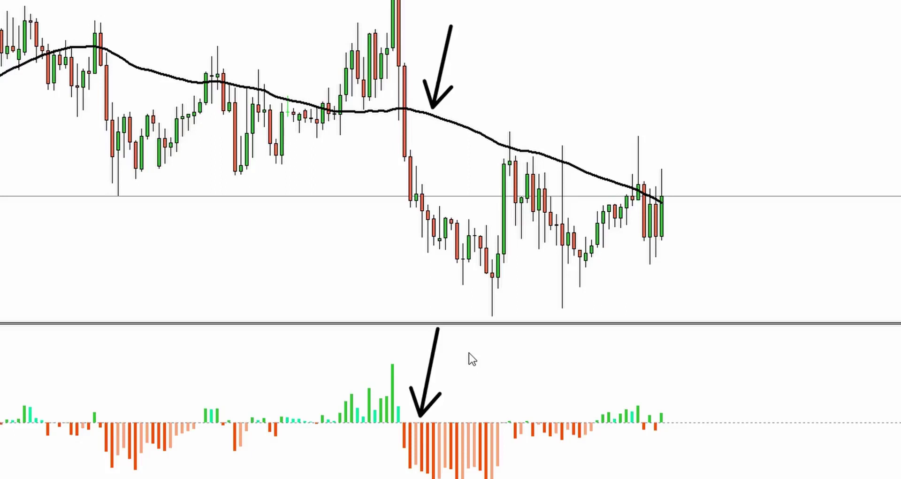
drag(729, 318, 865, 378)
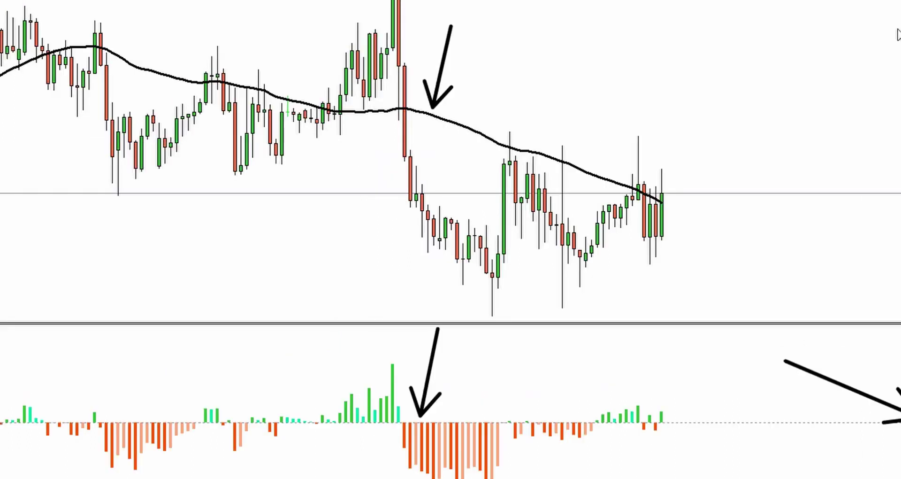
mouse_move(399, 170)
mouse_down()
mouse_move(488, 287)
mouse_move(497, 314)
mouse_up()
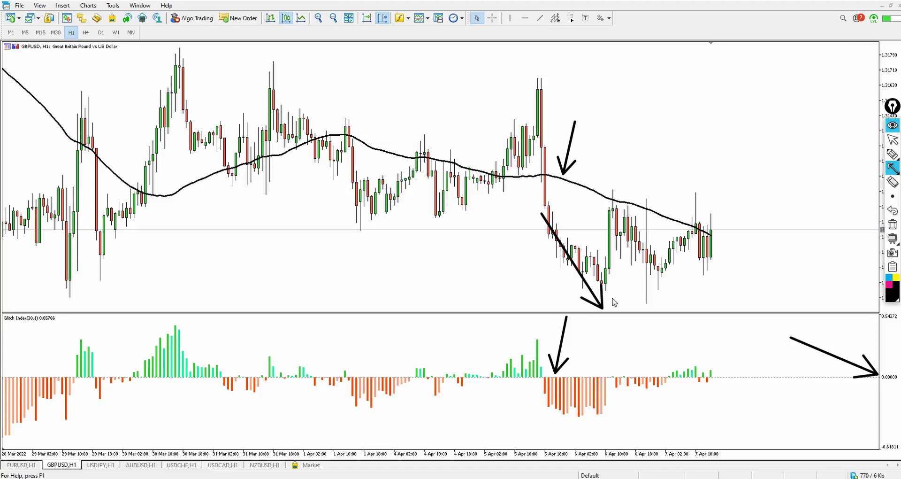
key(ctrl+shift+c)
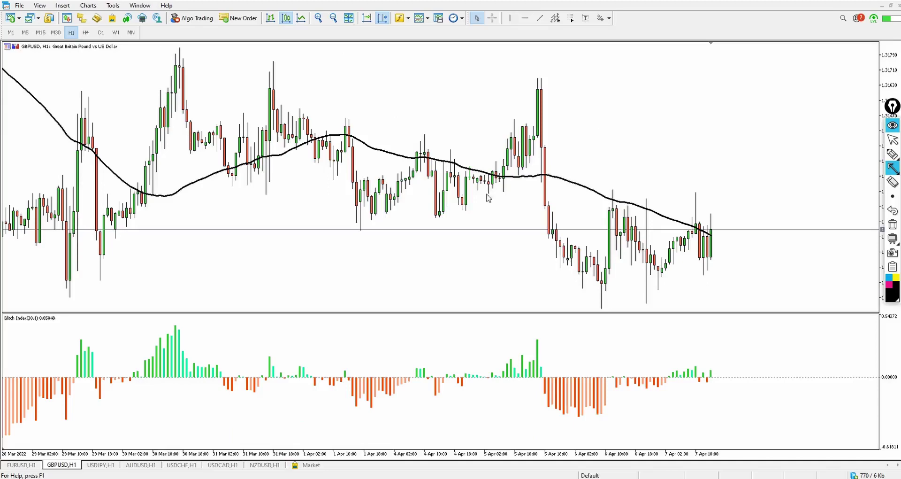
drag(514, 235, 516, 189)
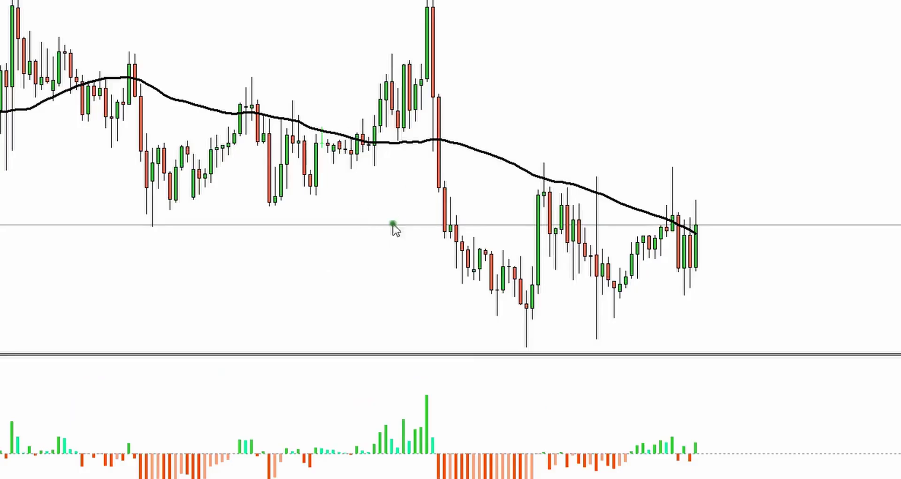
drag(394, 164, 392, 149)
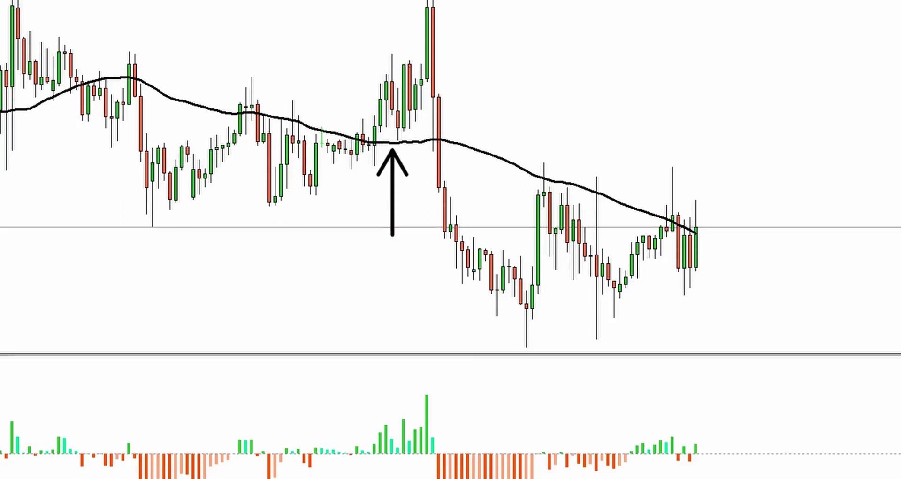
drag(345, 285, 380, 424)
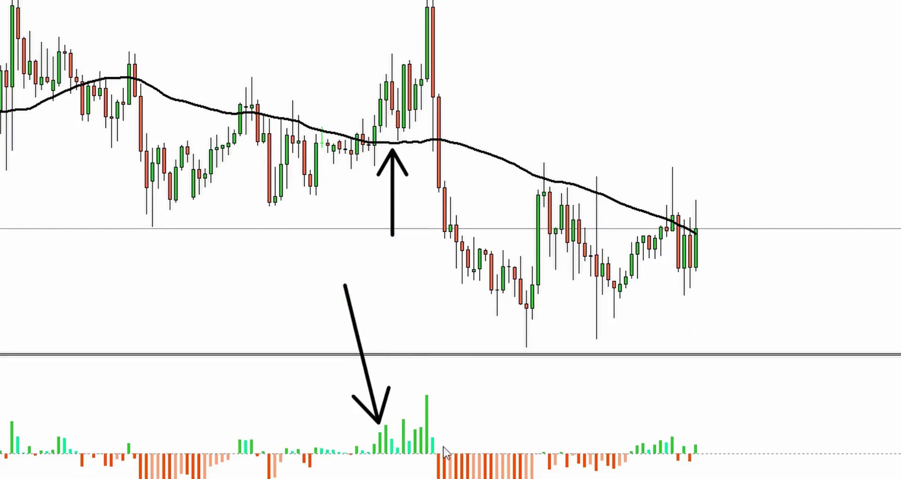
click(847, 390)
drag(846, 390, 900, 452)
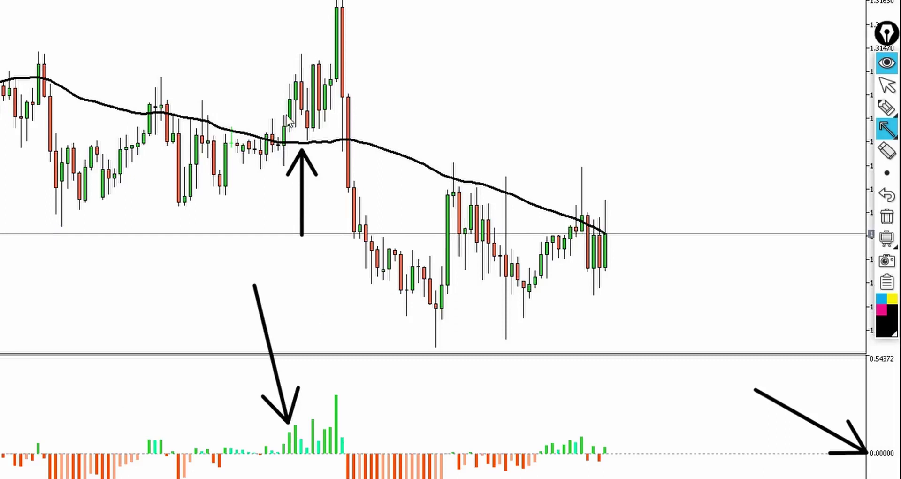
drag(287, 108, 338, 1)
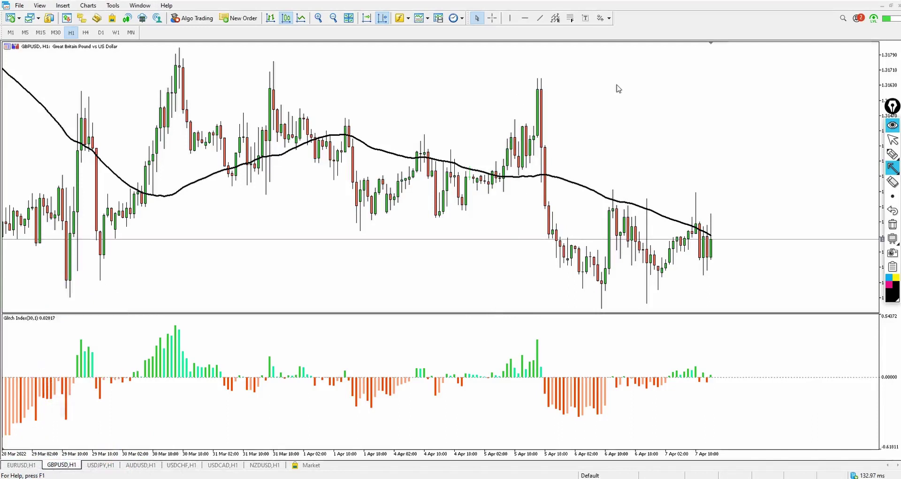
- Draw sell-signal arrows on the 25 Mar bars, clear them, then scroll back to 23 Mar
key(Escape)
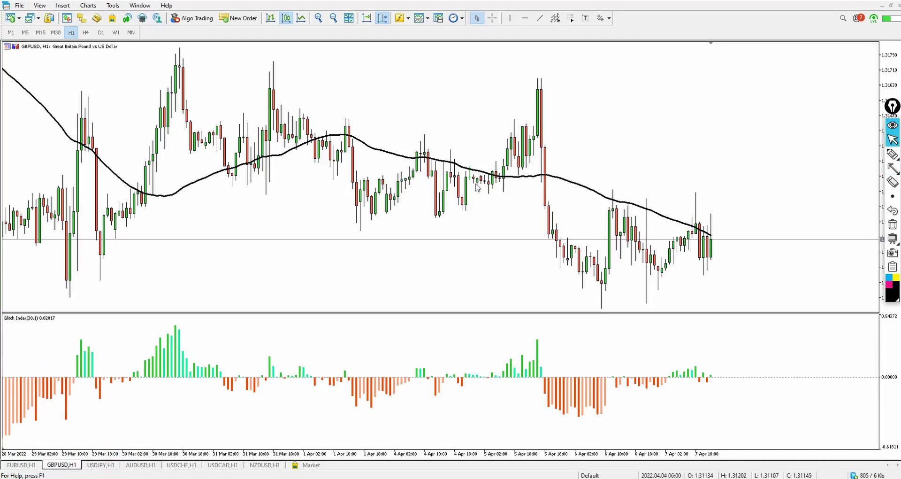
drag(418, 176, 501, 146)
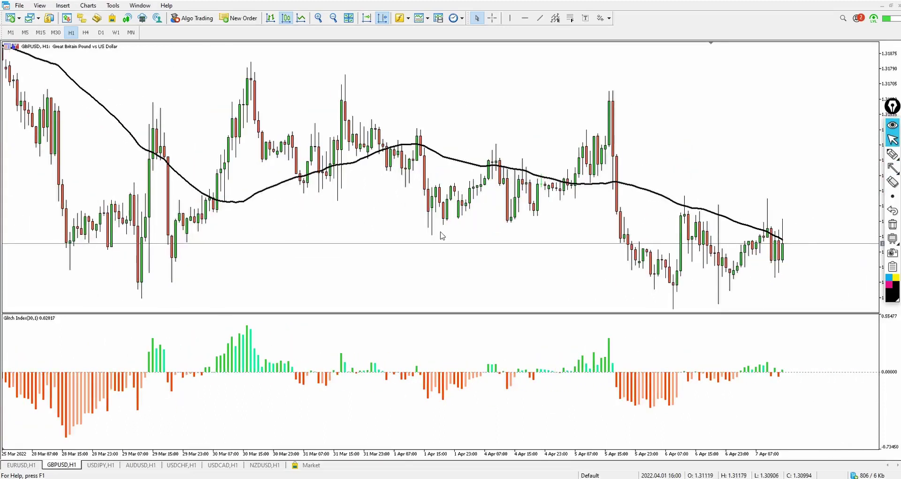
key(a)
drag(450, 109, 435, 144)
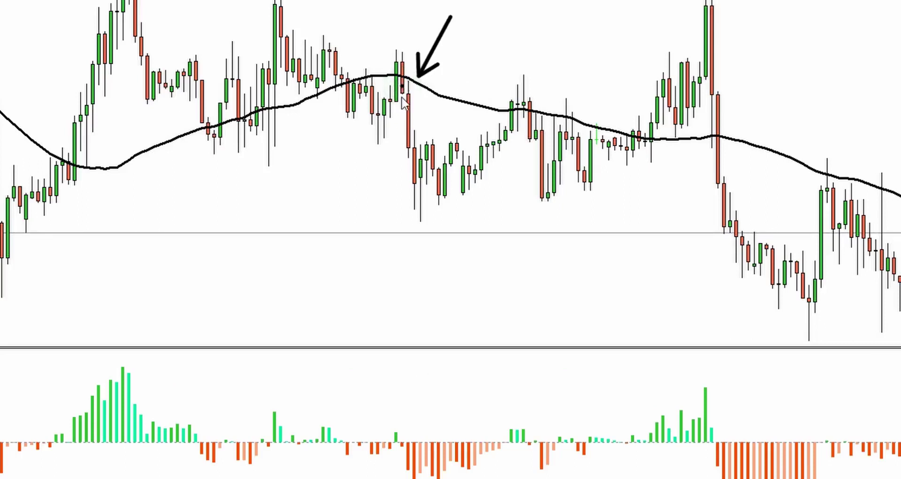
drag(427, 364, 414, 446)
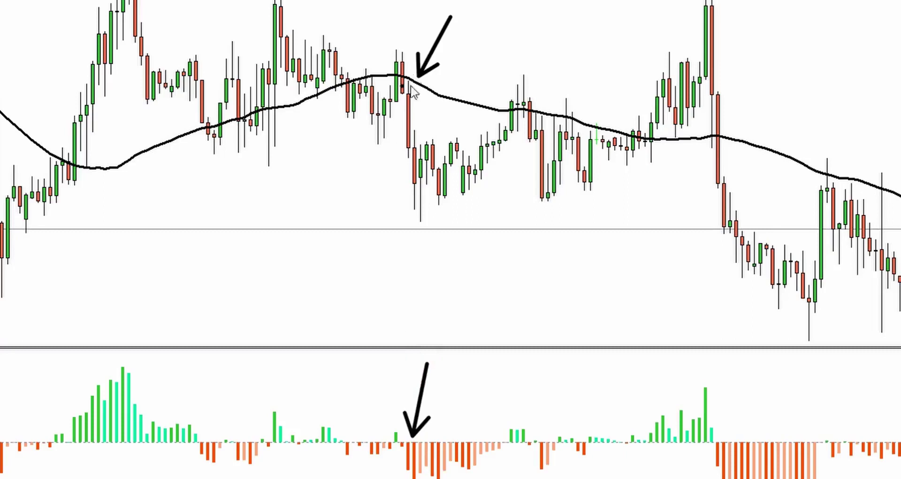
drag(406, 92, 408, 197)
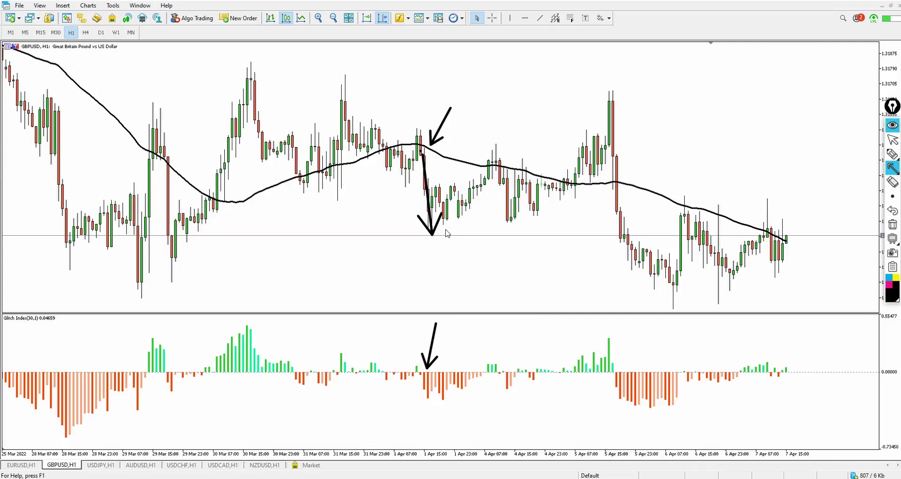
key(ctrl+shift+c)
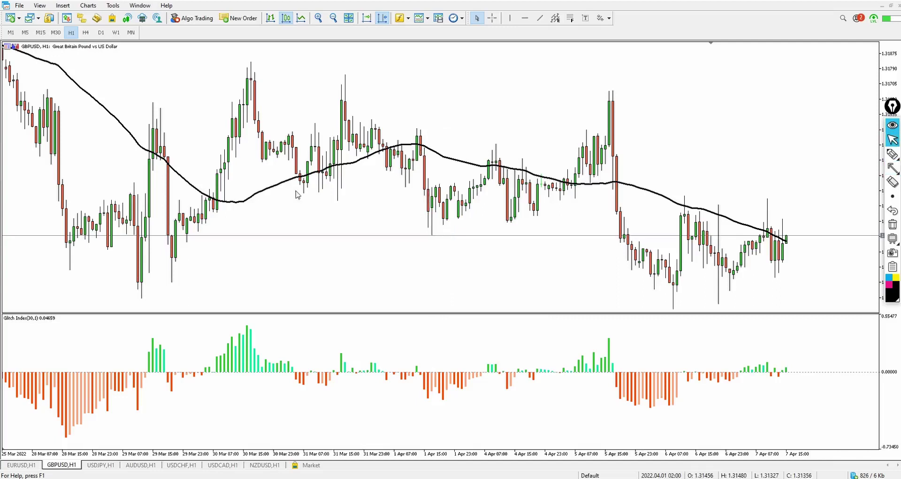
drag(260, 219, 453, 236)
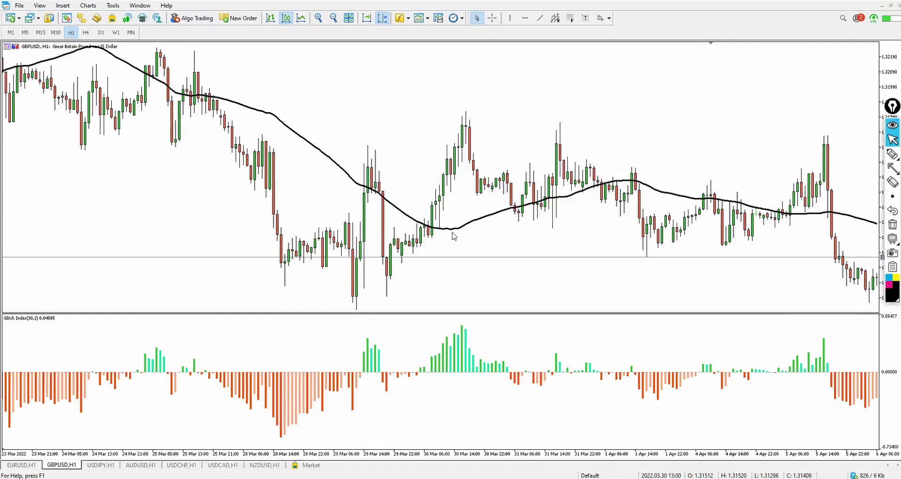